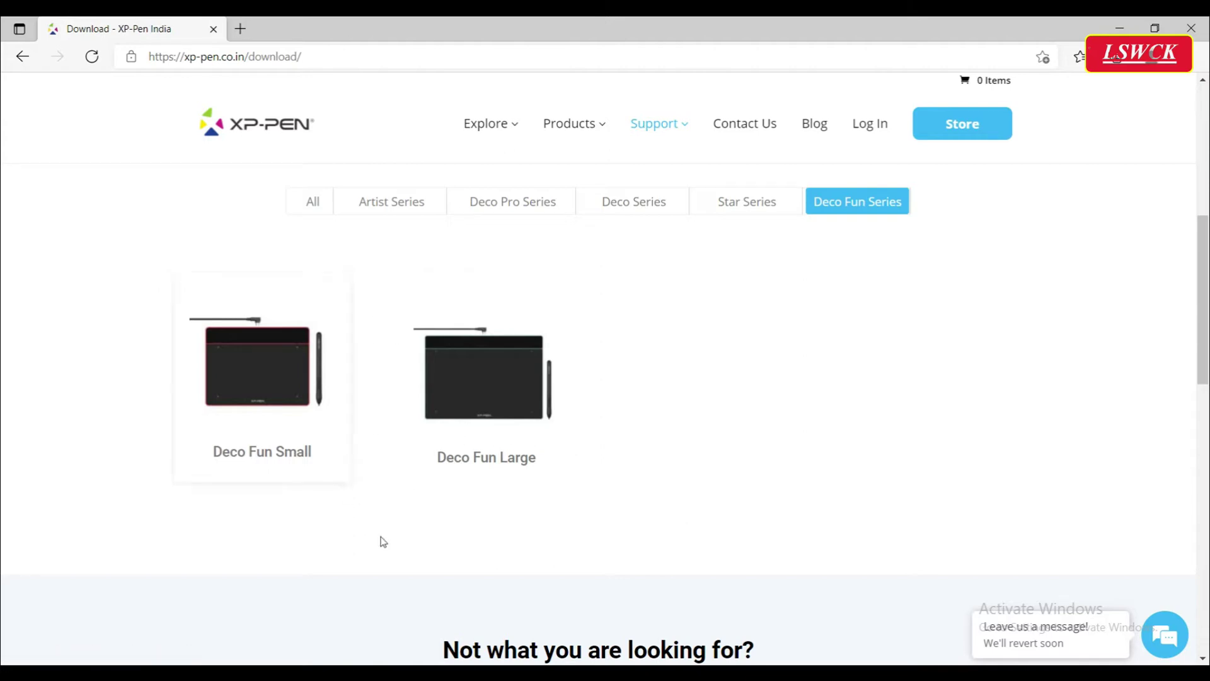
Step: Download the Windows driver XP-PENWin_3.2.0.210805 from the Deco Fun Large download page
click(495, 465)
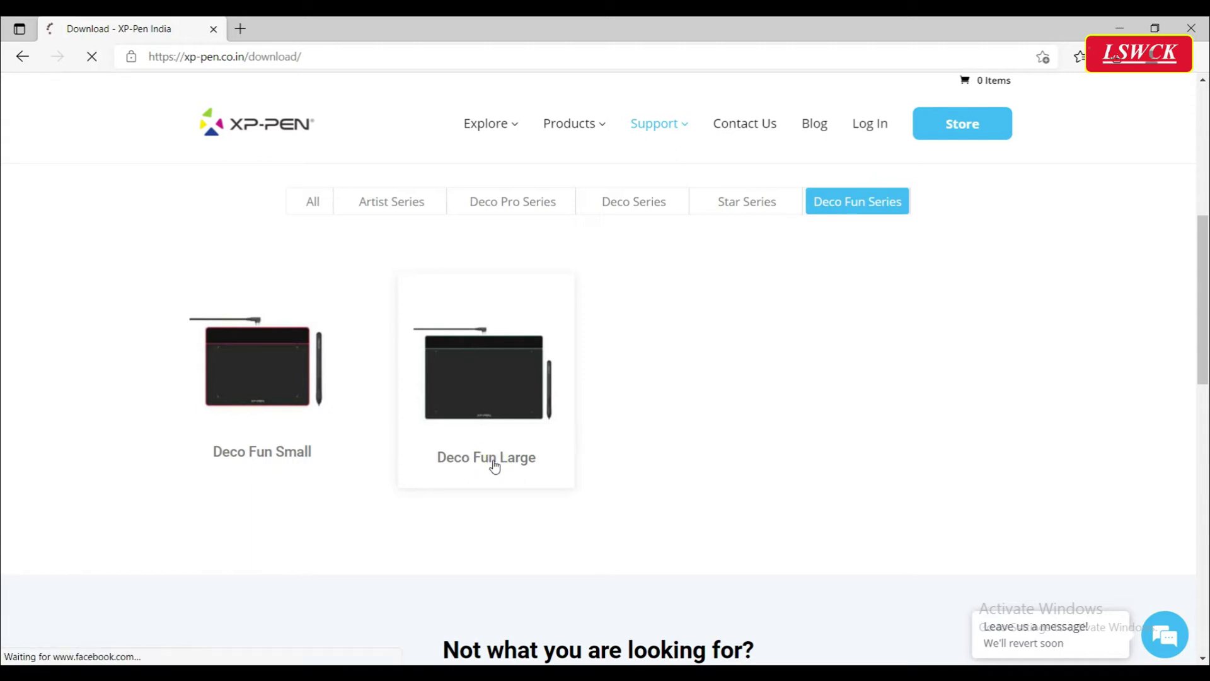
scroll(615, 628, down, 2)
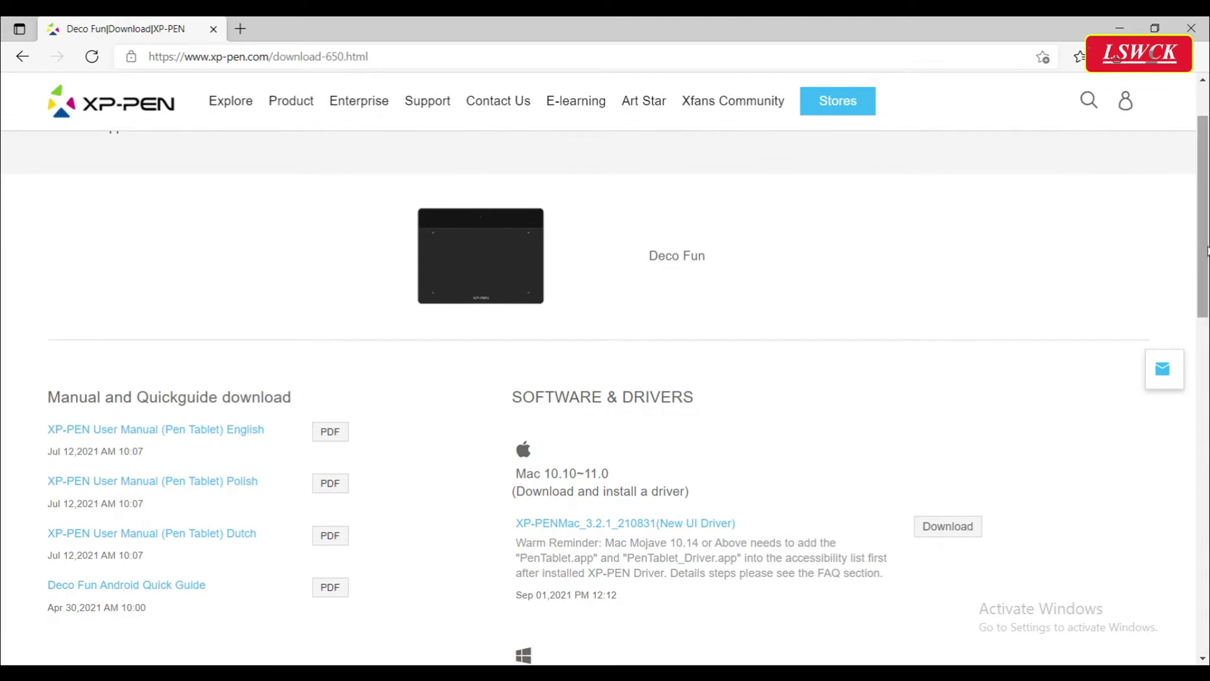
drag(1206, 246, 1204, 319)
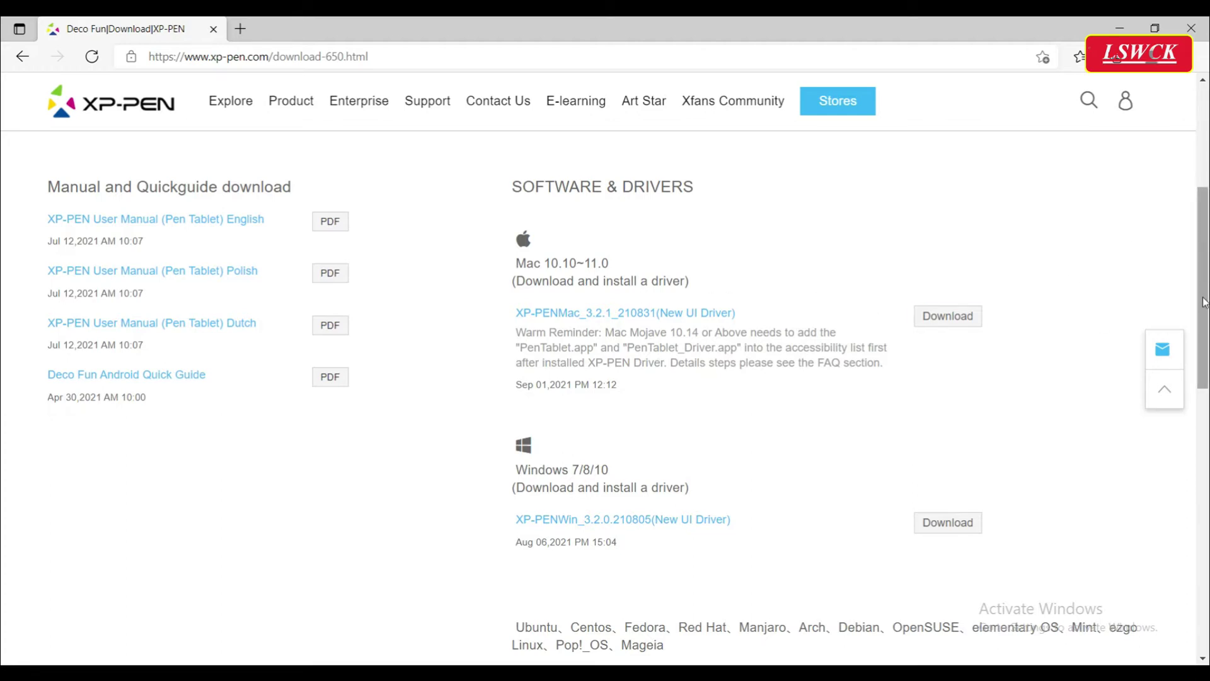
drag(1205, 303, 1205, 364)
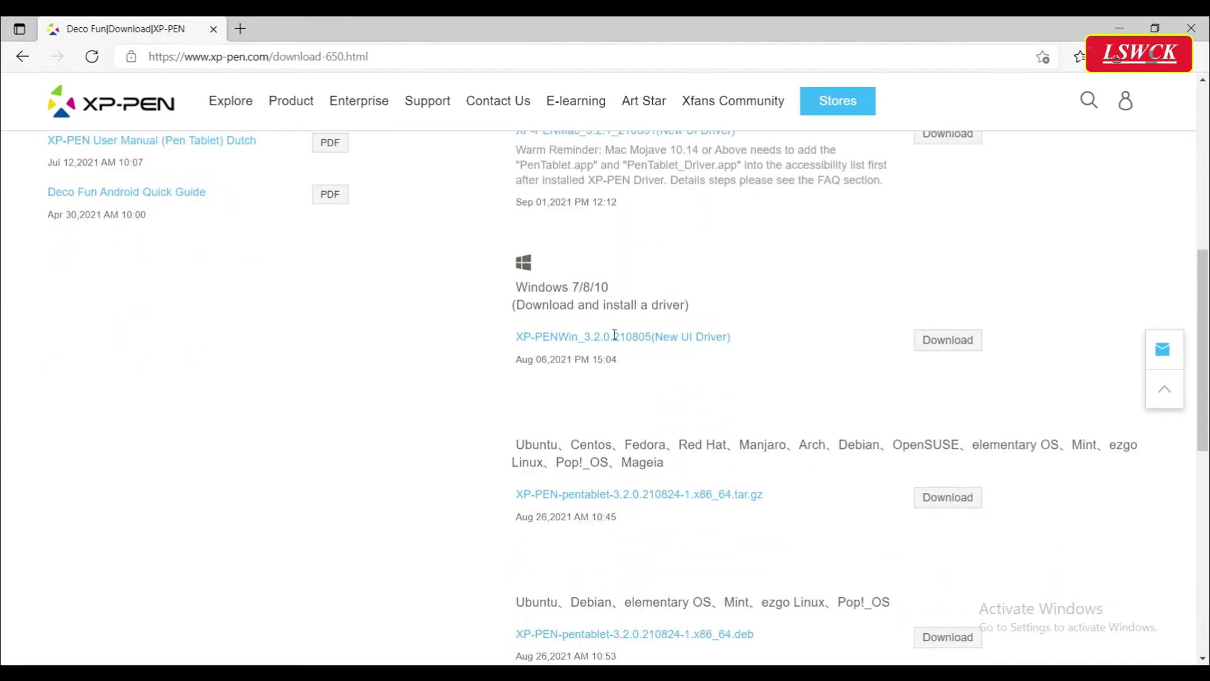
click(953, 341)
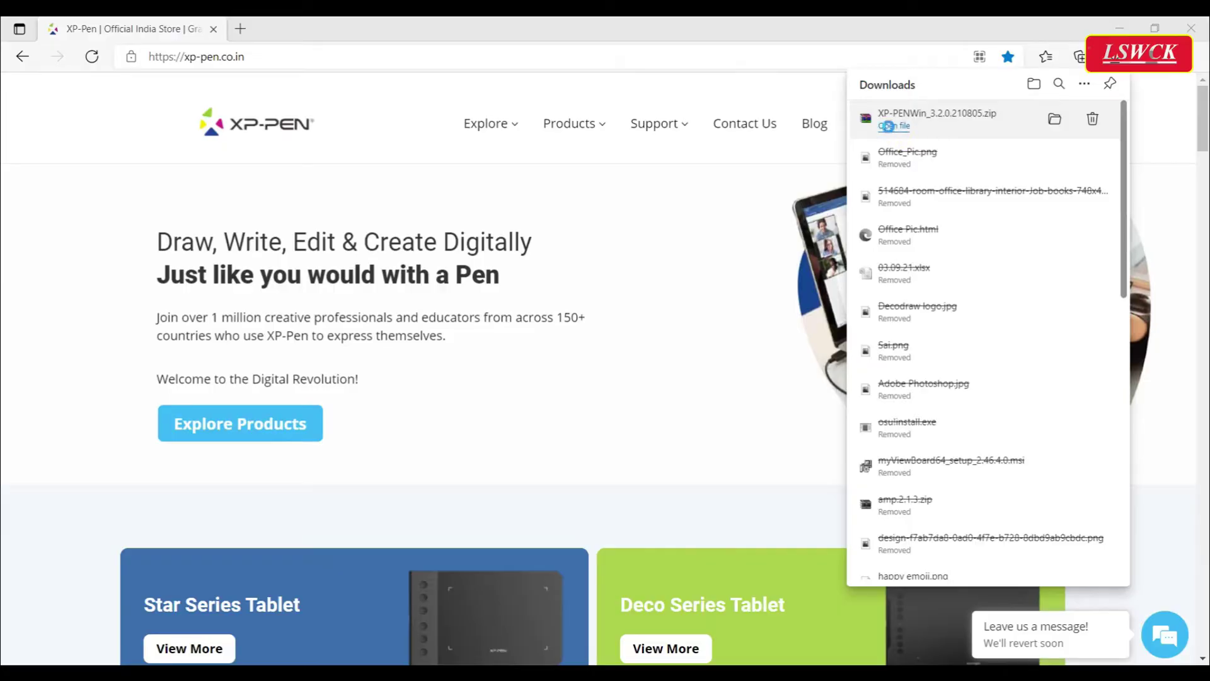
Step: Open the downloaded XP-PENWin_3.2.0.210805.zip, run its installer, accept the software license agreement and install the driver
click(889, 123)
click(244, 187)
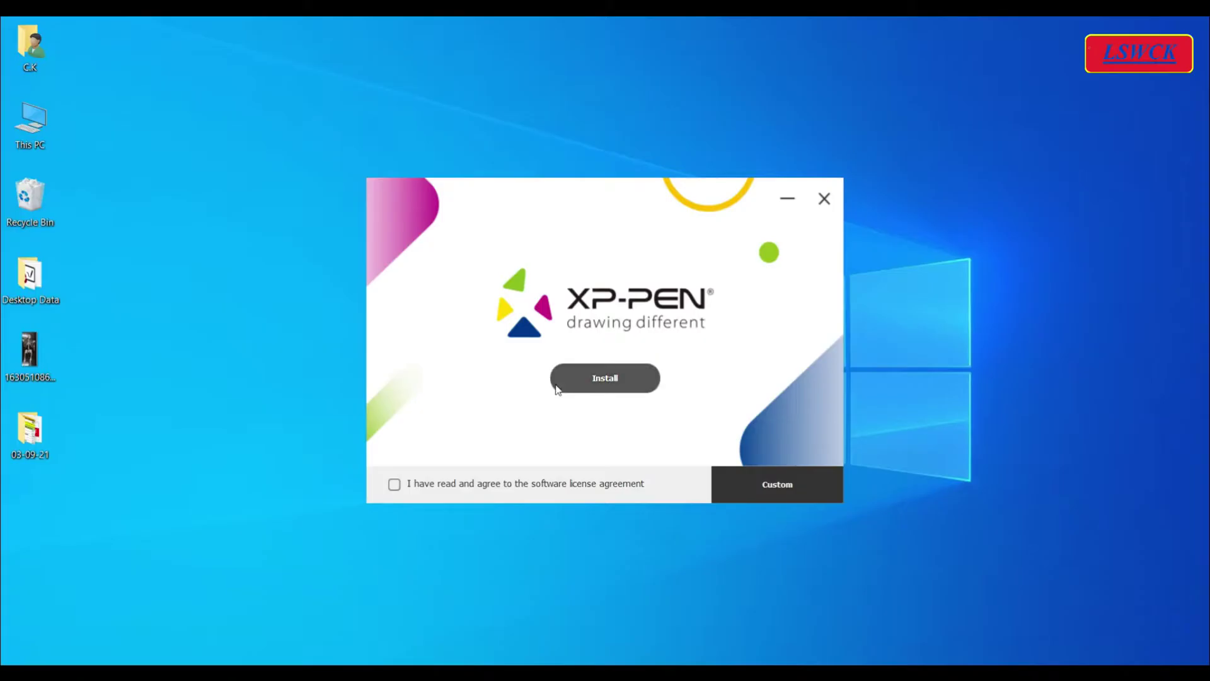
click(394, 485)
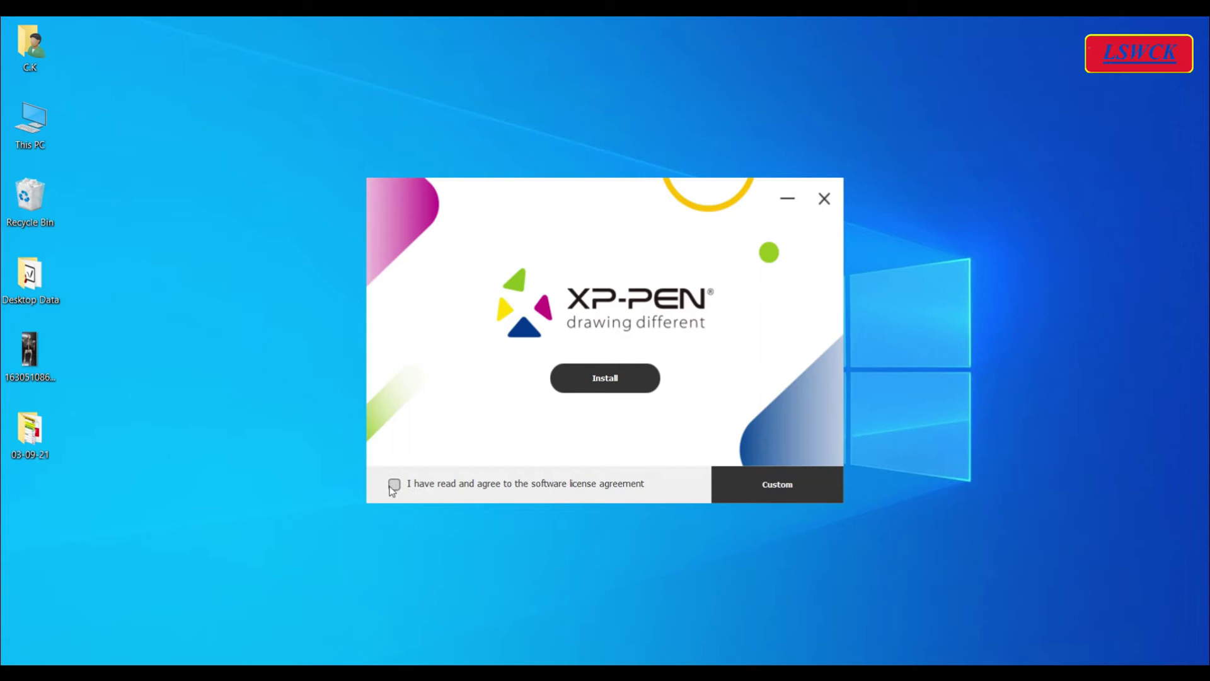
click(607, 376)
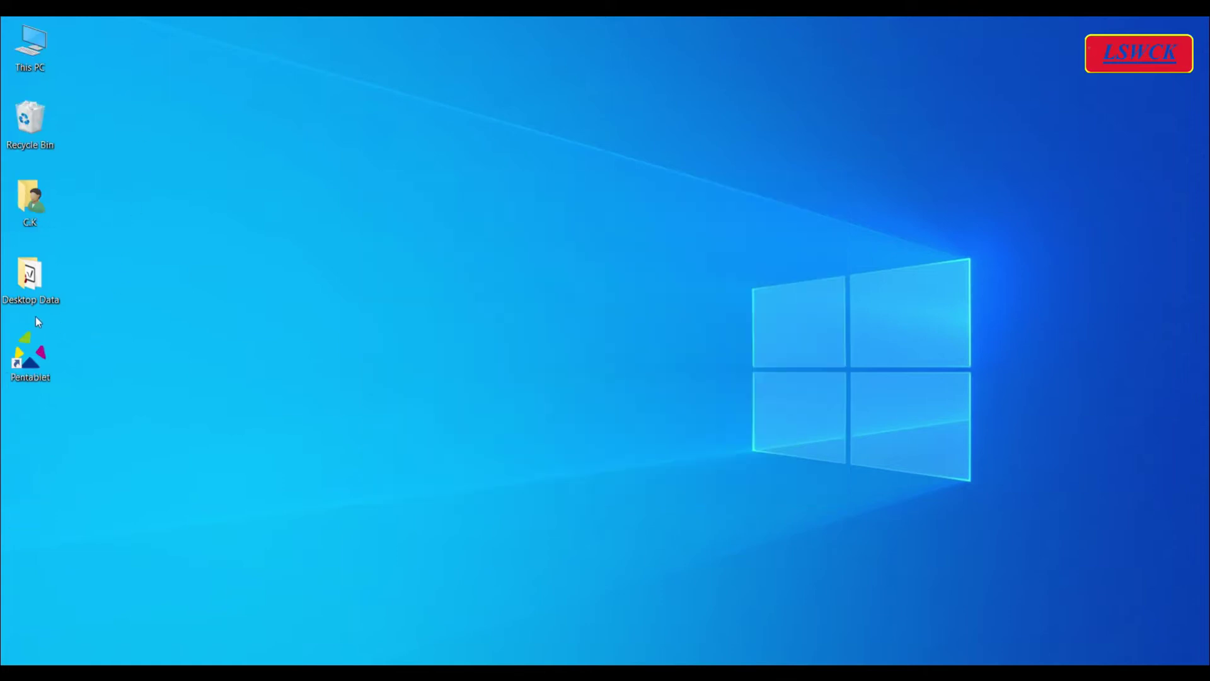
Step: Launch the Pentablet driver settings for the Deco Fun L from the desktop shortcut and shift the window slightly
drag(30, 316, 122, 366)
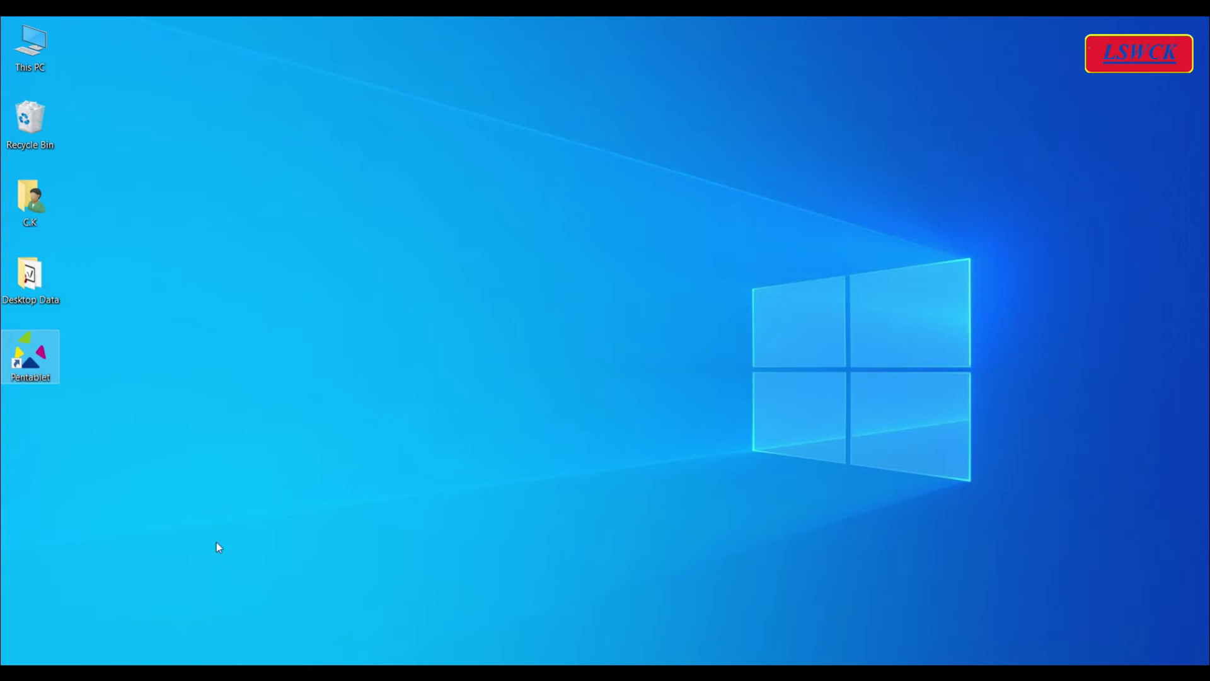
double_click(56, 332)
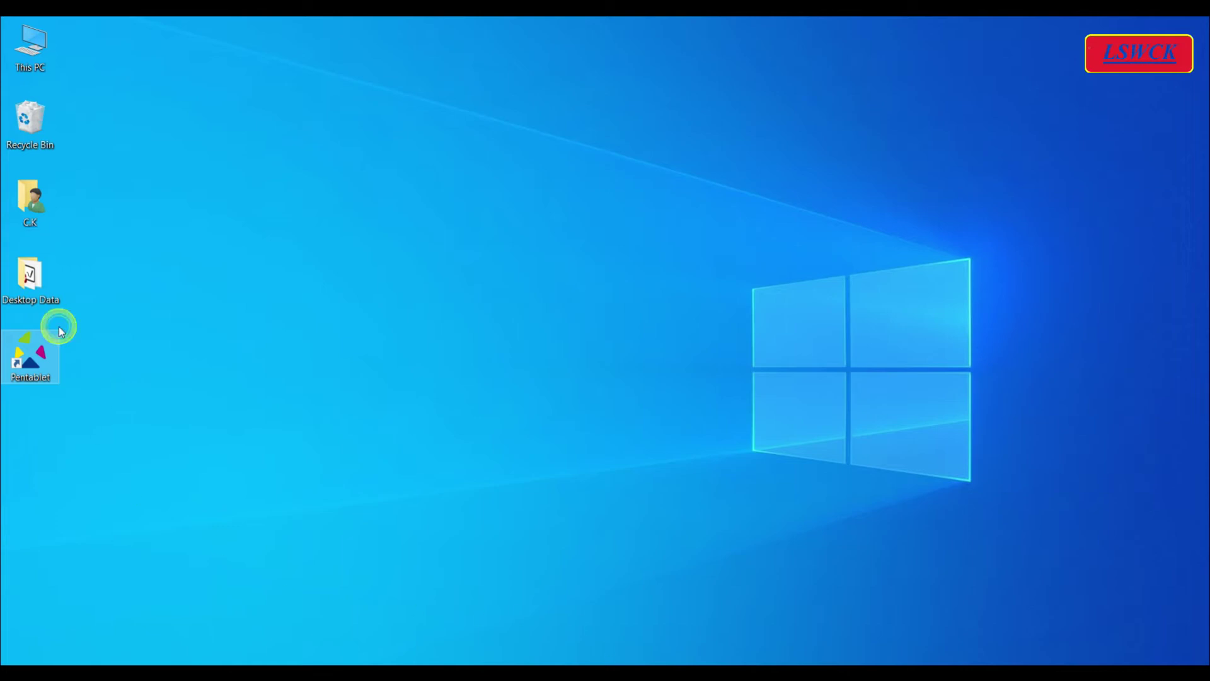
double_click(39, 369)
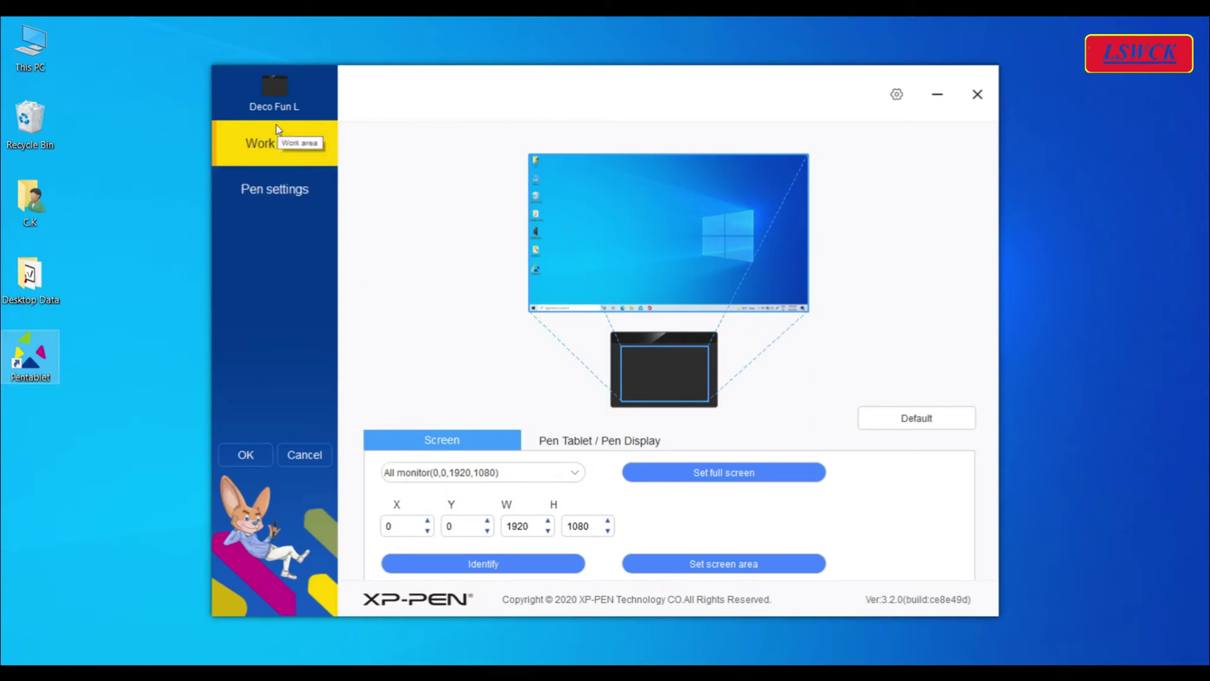
click(263, 188)
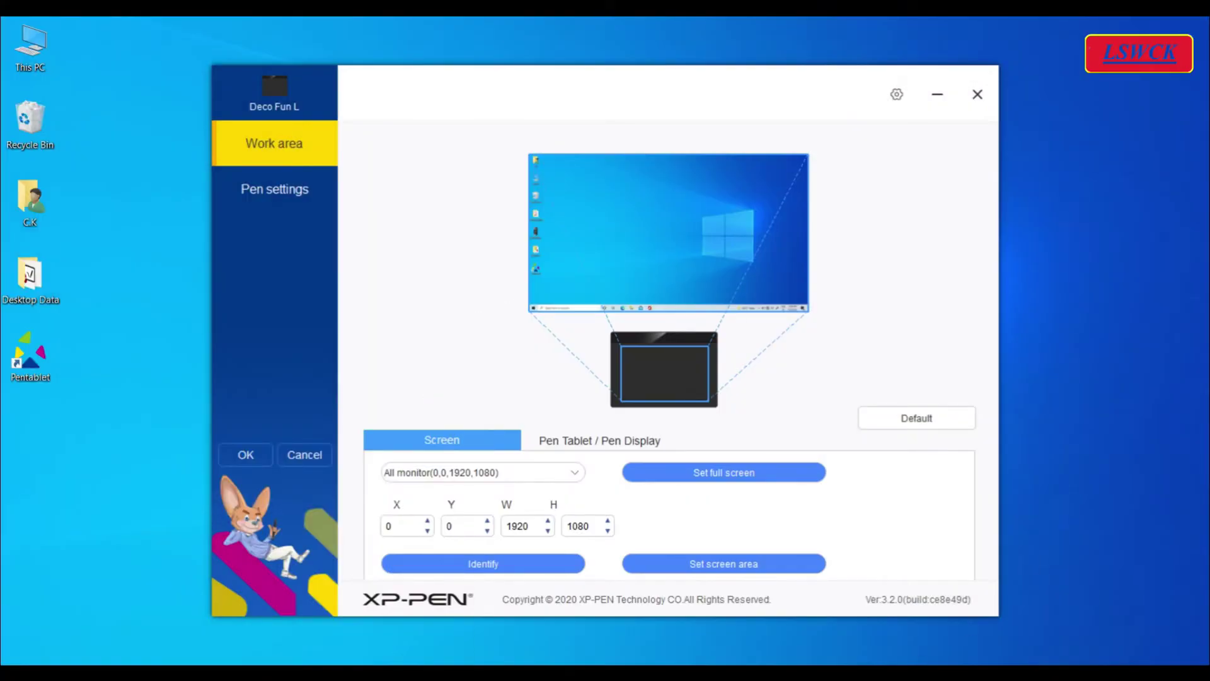
drag(283, 166, 271, 179)
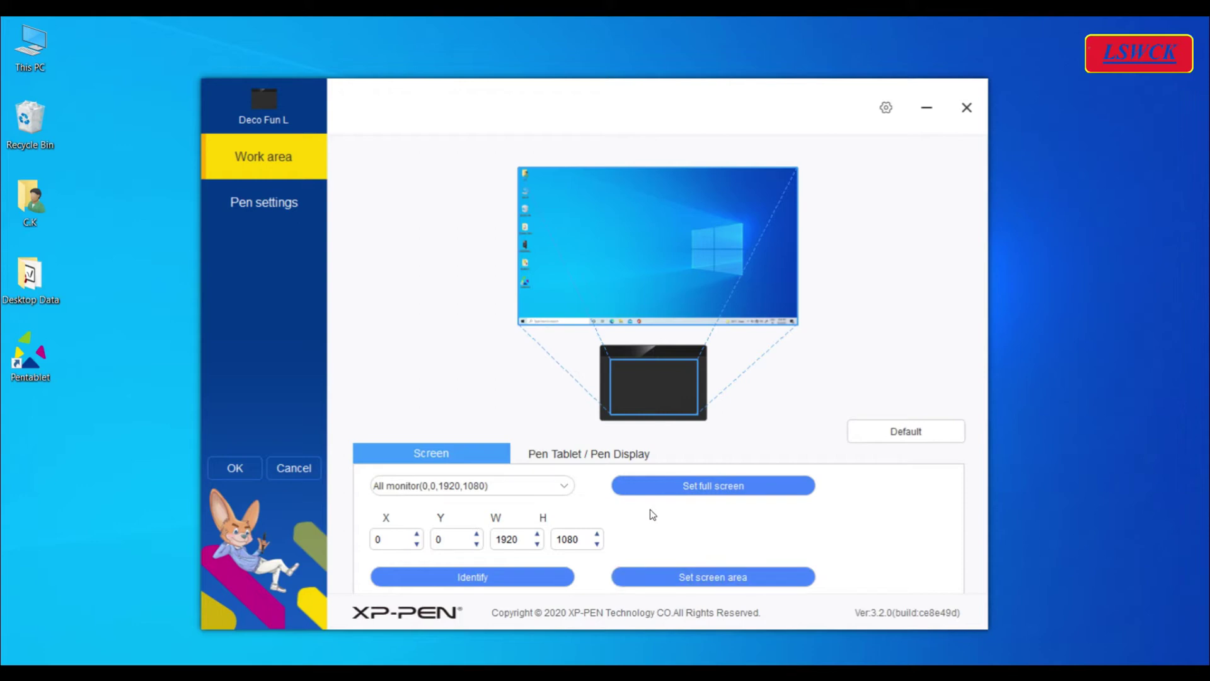
Step: Map the tablet to the full screen, and redefine its screen area as X 7, Y 2, W 1905, H 1023
click(703, 489)
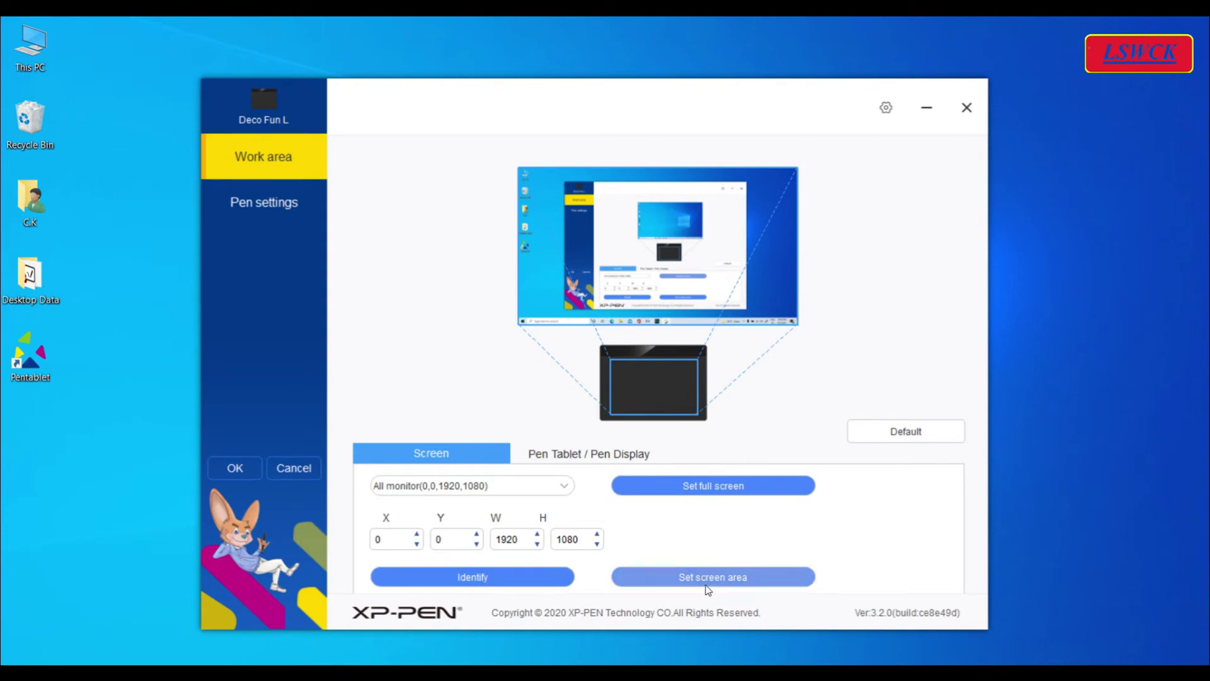
click(743, 580)
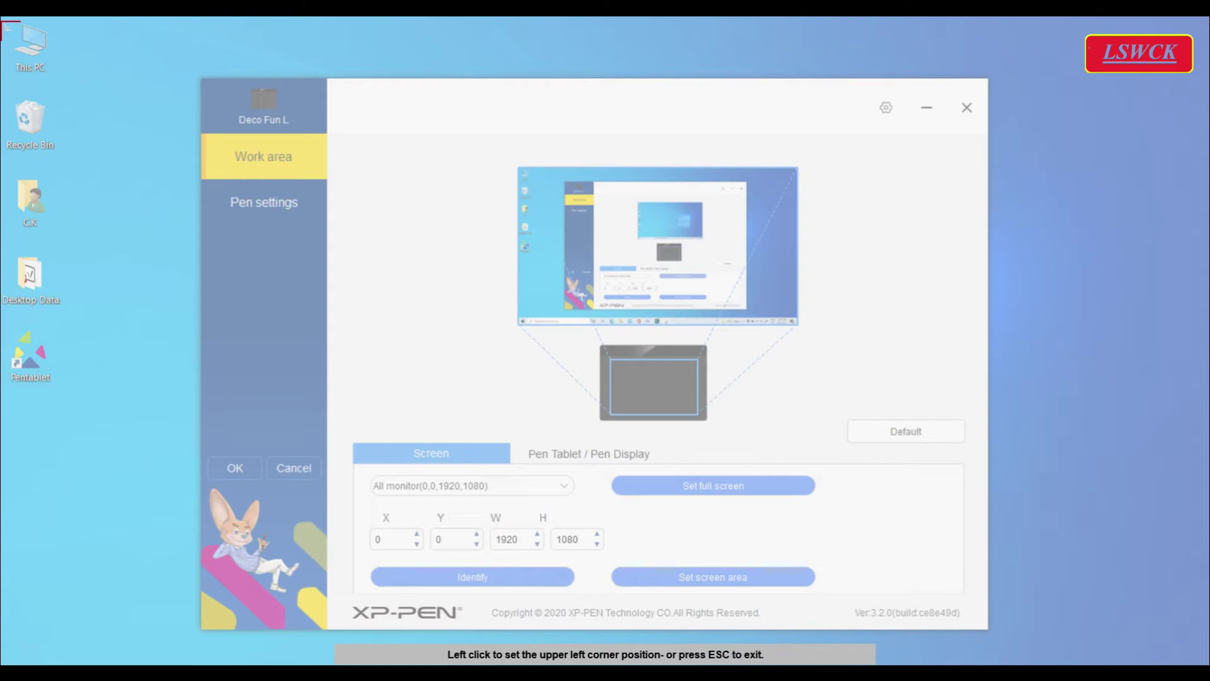
click(2, 18)
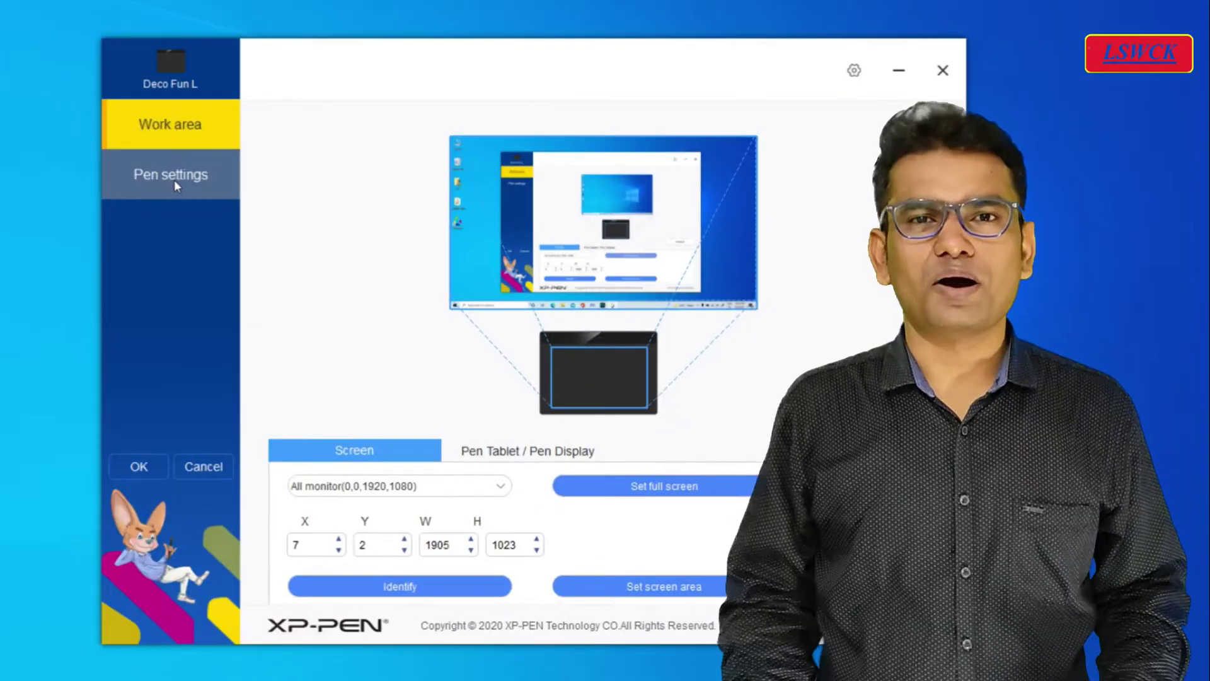
Step: Open the pen settings and examine the Mouse control, Keyboard and Other shortcut options for customizing the upper pen button
click(267, 209)
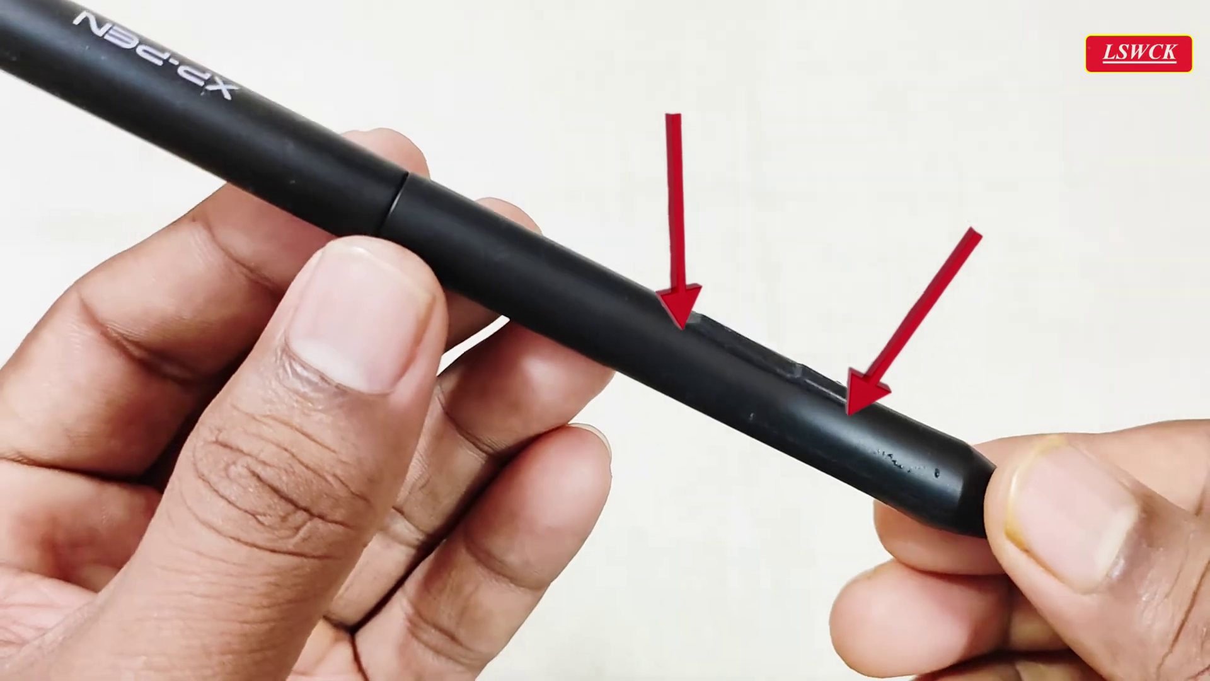
click(838, 219)
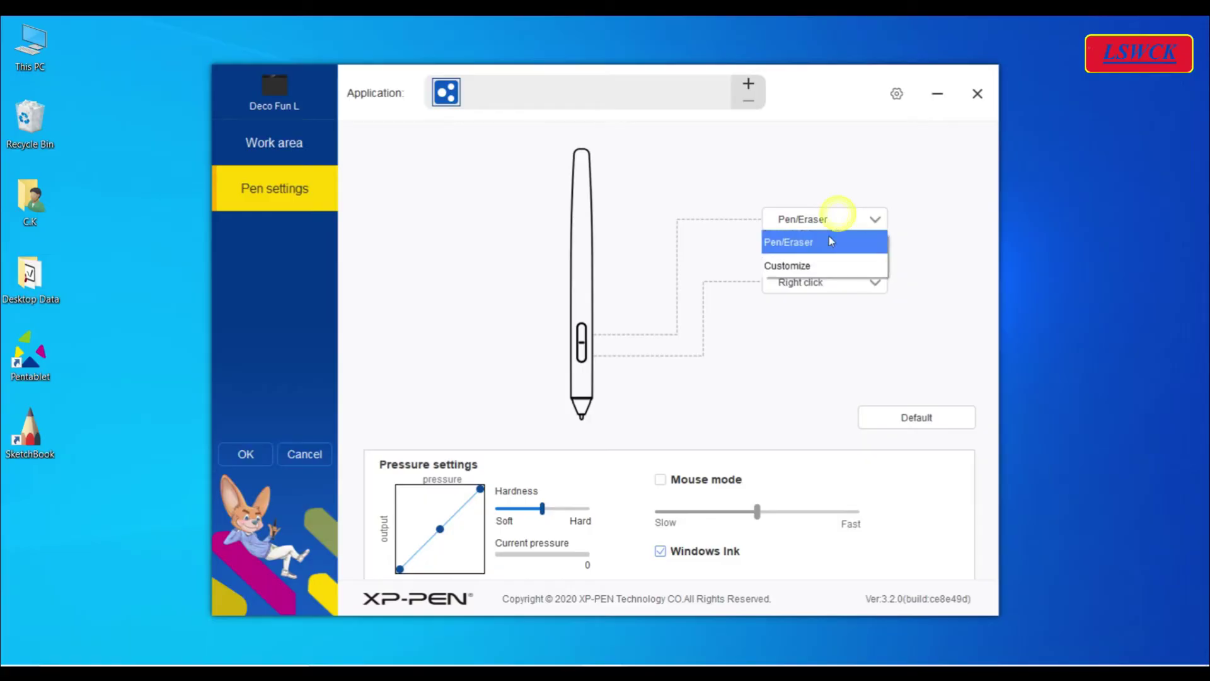
click(808, 266)
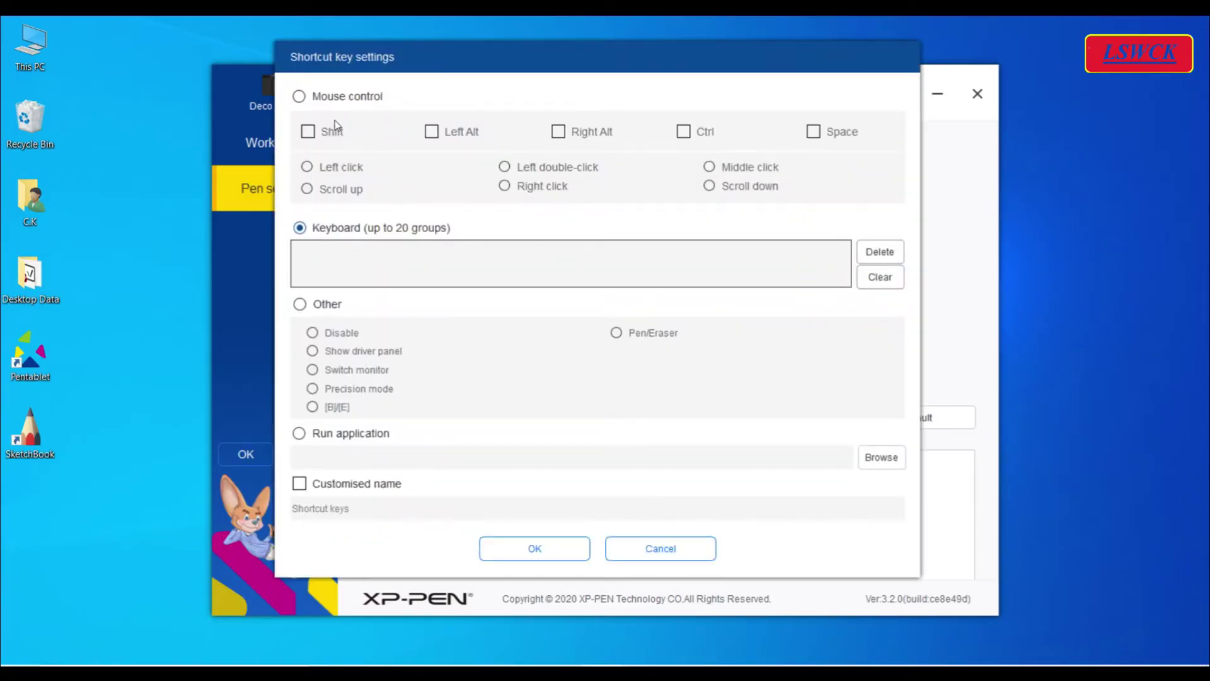
click(299, 97)
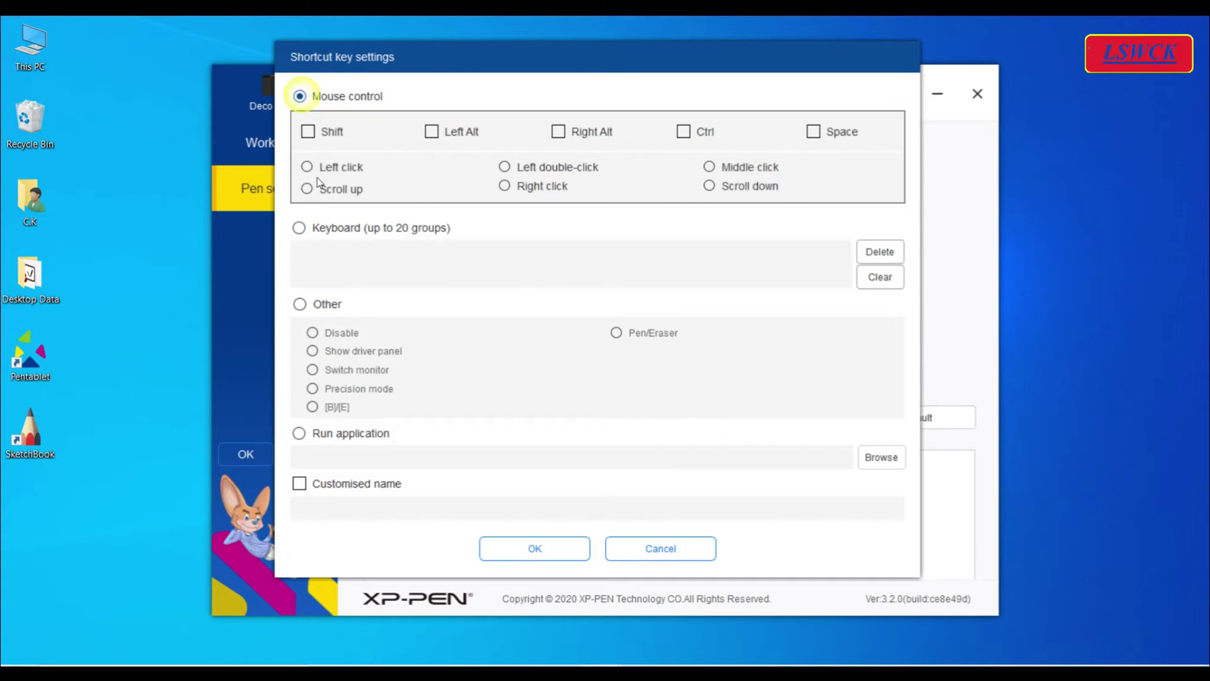
click(299, 228)
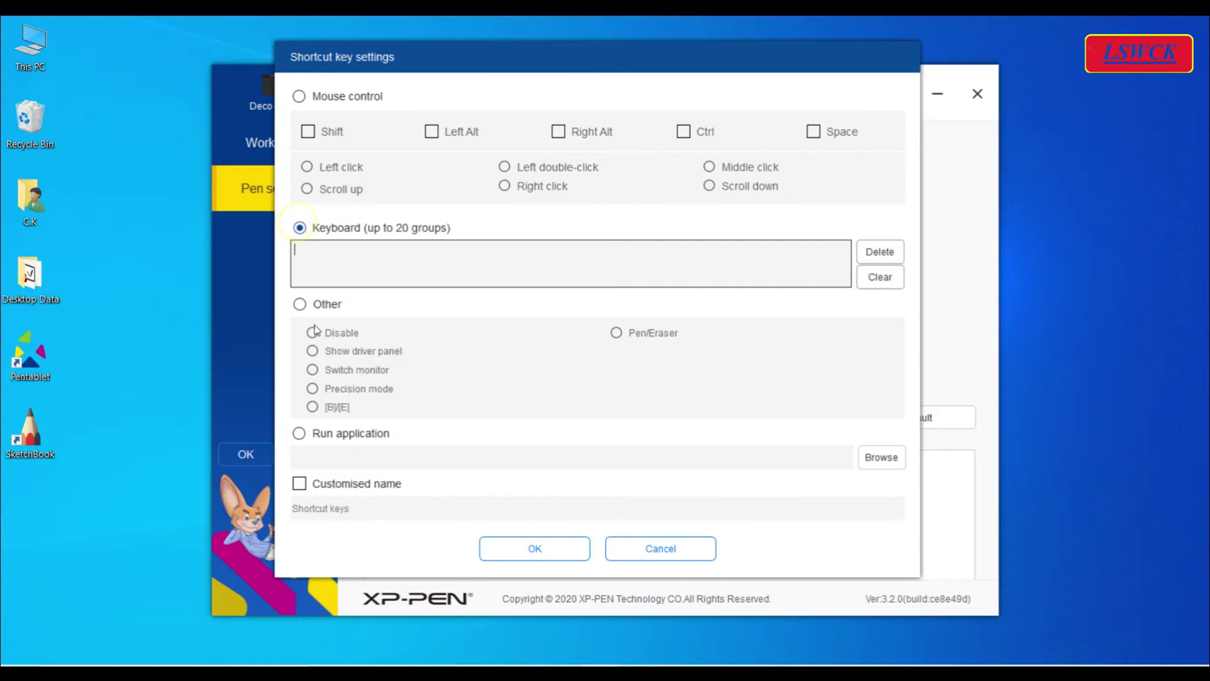
click(300, 304)
click(299, 96)
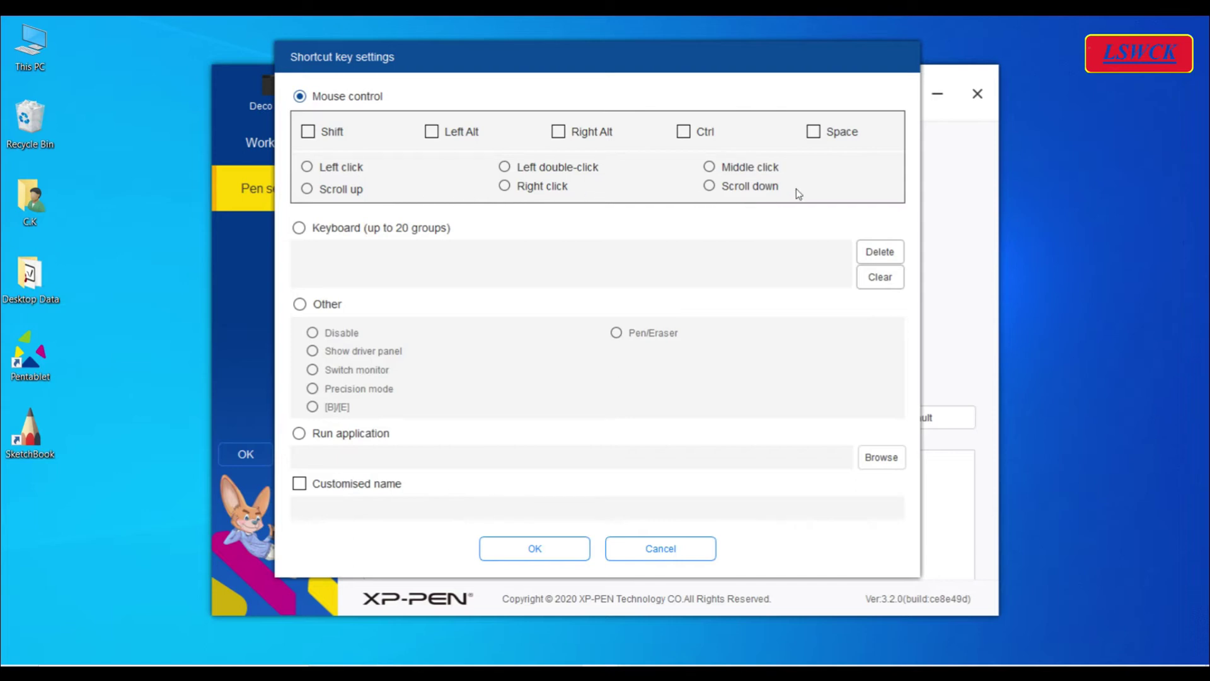
Step: Try entering the keyboard shortcut Ctrl+Y for the upper pen button
click(305, 229)
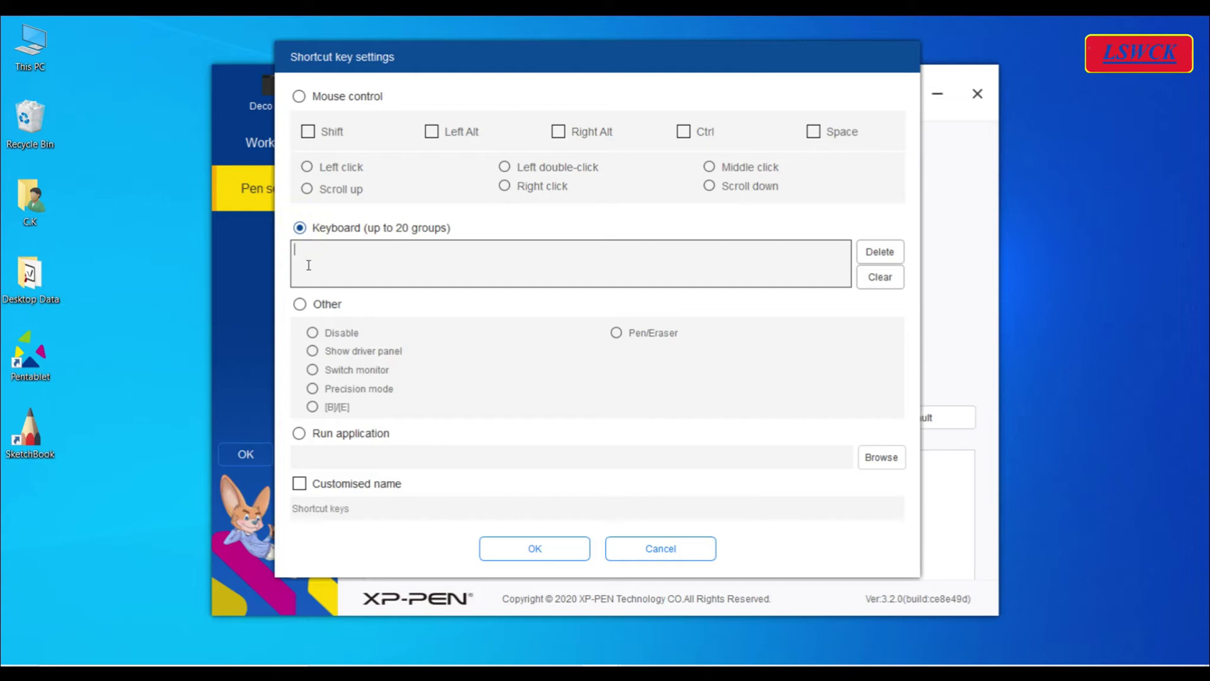
key(ctrl)
click(895, 252)
Step: Try the Other functions Disable, Show driver panel, Switch monitor and Precision mode for the upper pen button
click(300, 304)
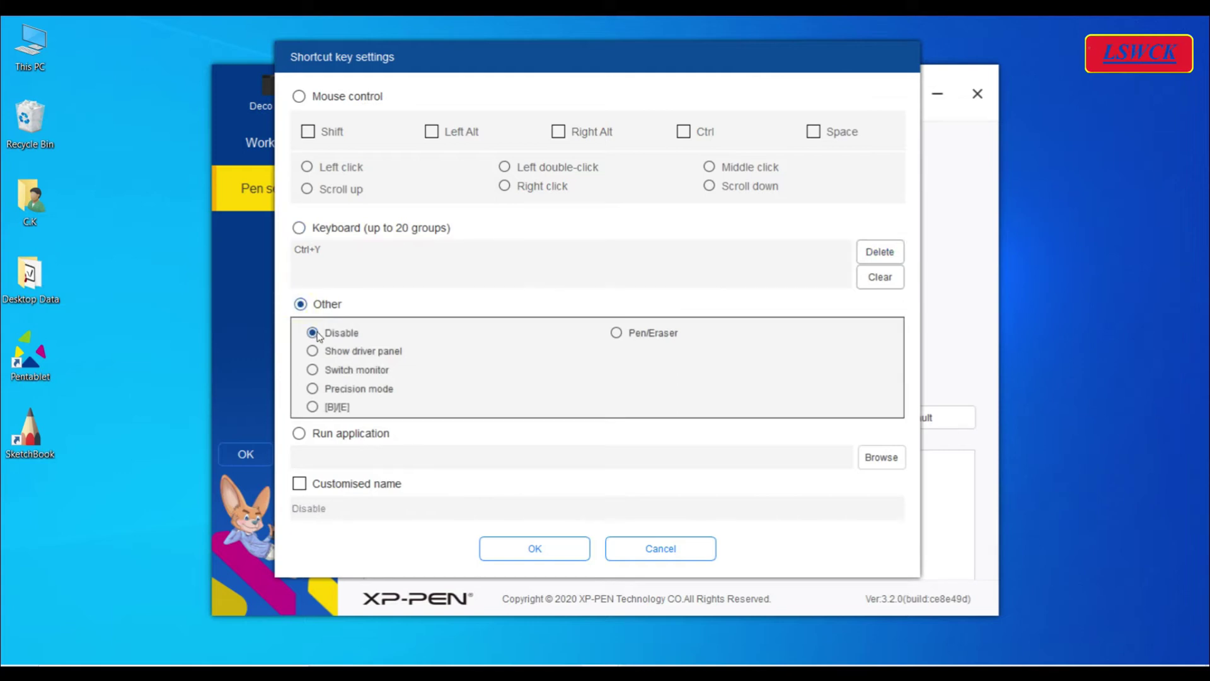
click(313, 351)
click(313, 373)
click(312, 389)
click(312, 334)
click(312, 352)
click(313, 370)
click(314, 389)
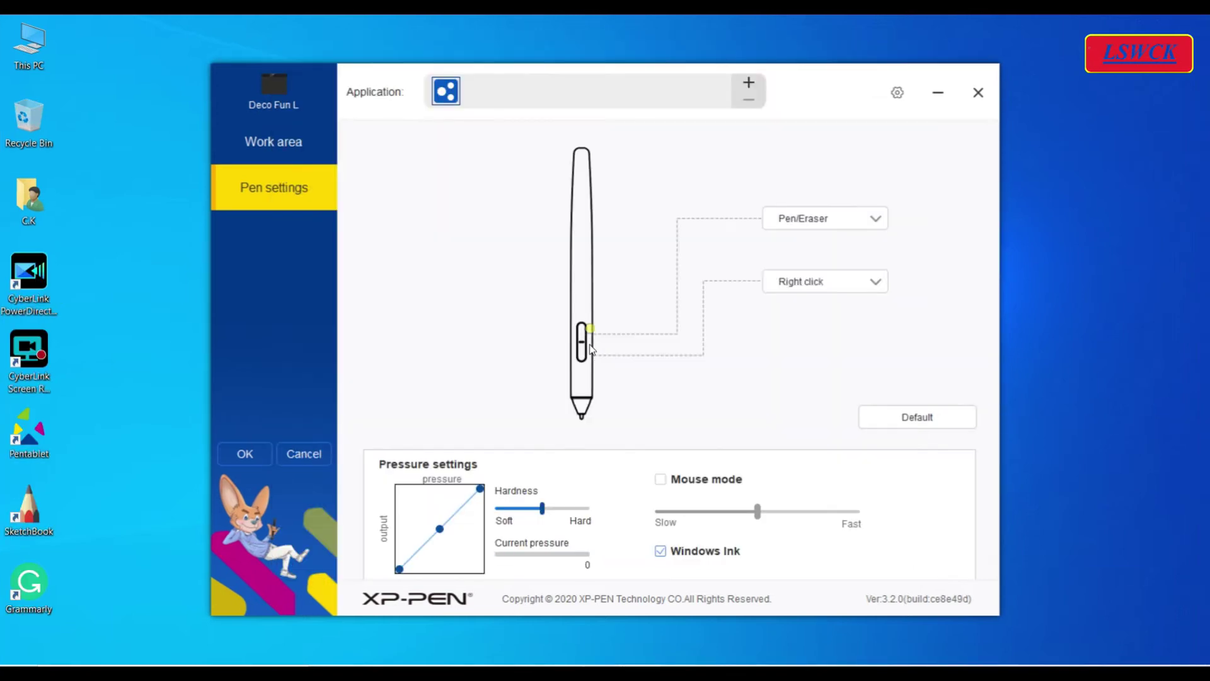
Step: Check the function choices offered for the upper and lower pen buttons
click(845, 222)
click(845, 221)
click(841, 287)
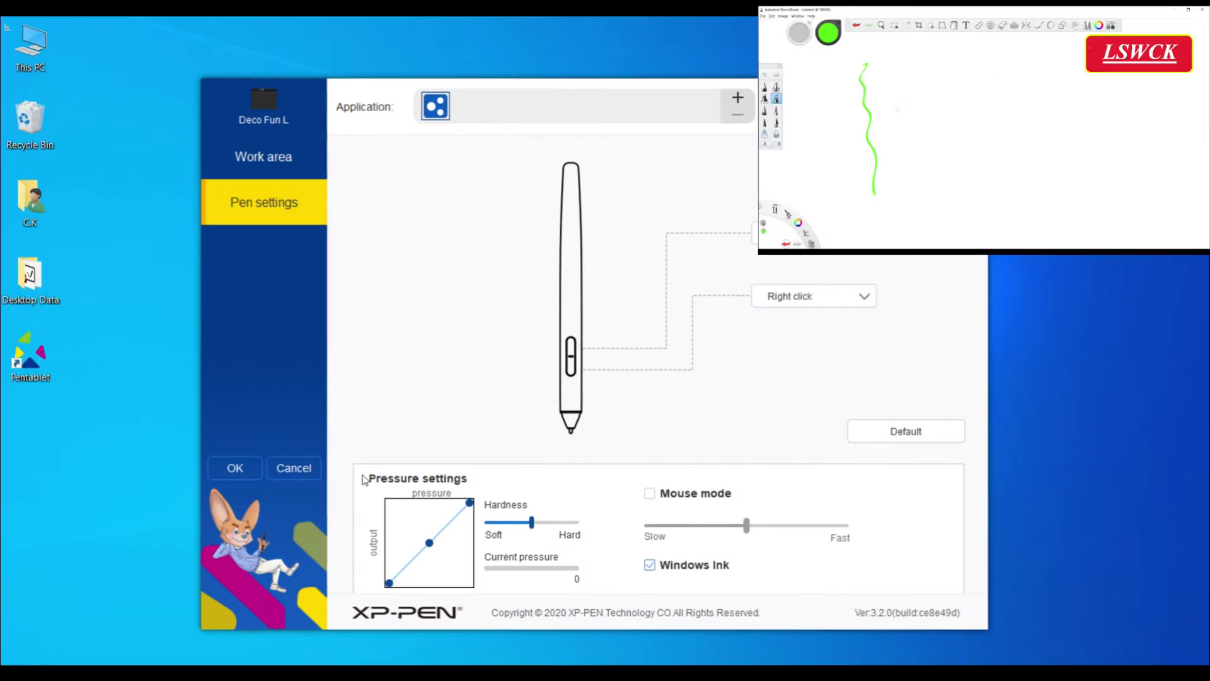
Step: Try out the Hardness adjustment in the pen's pressure settings
click(357, 475)
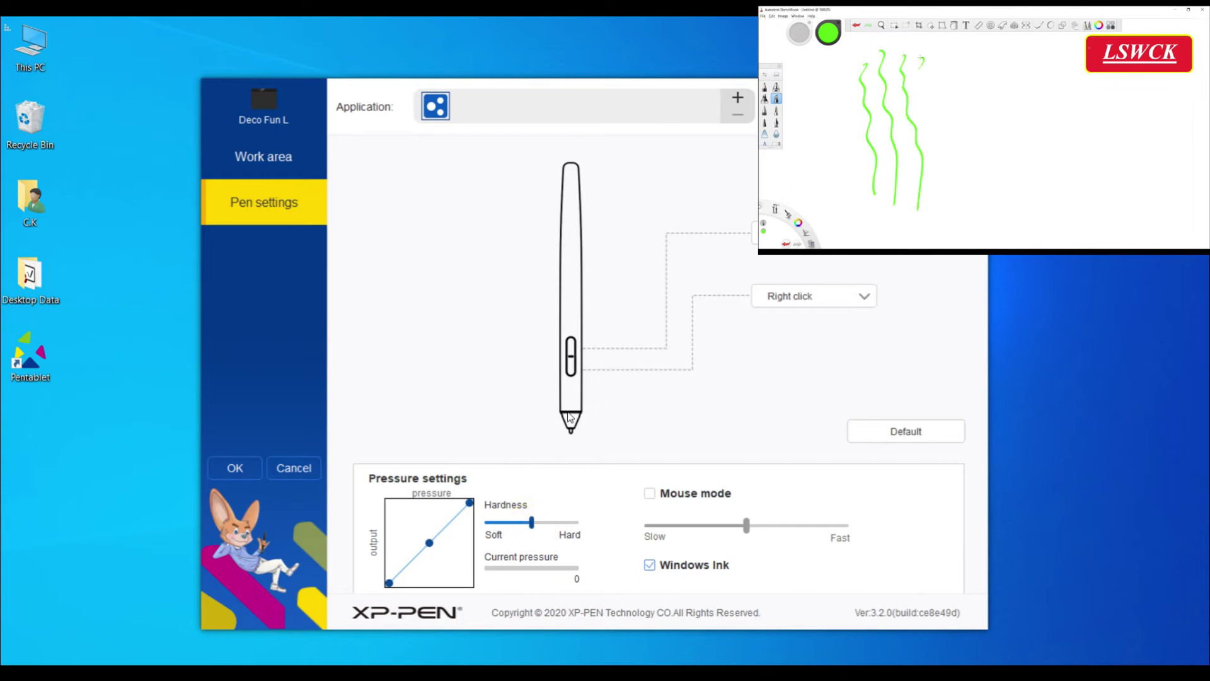
click(533, 521)
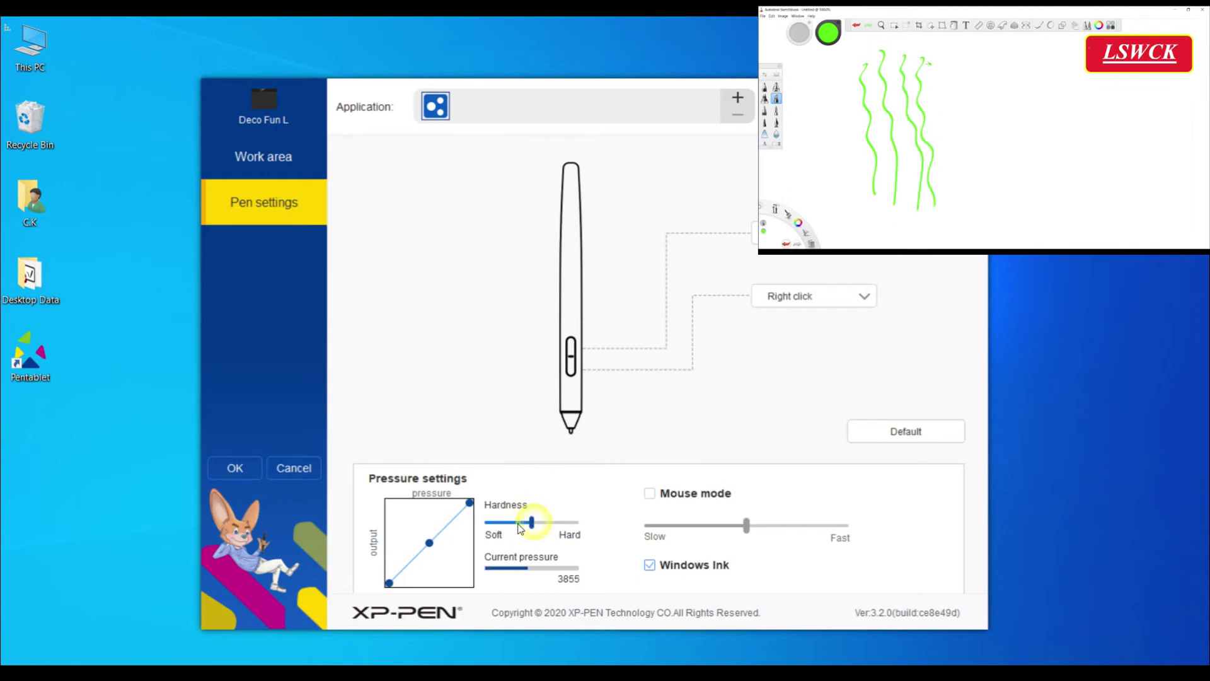
click(533, 522)
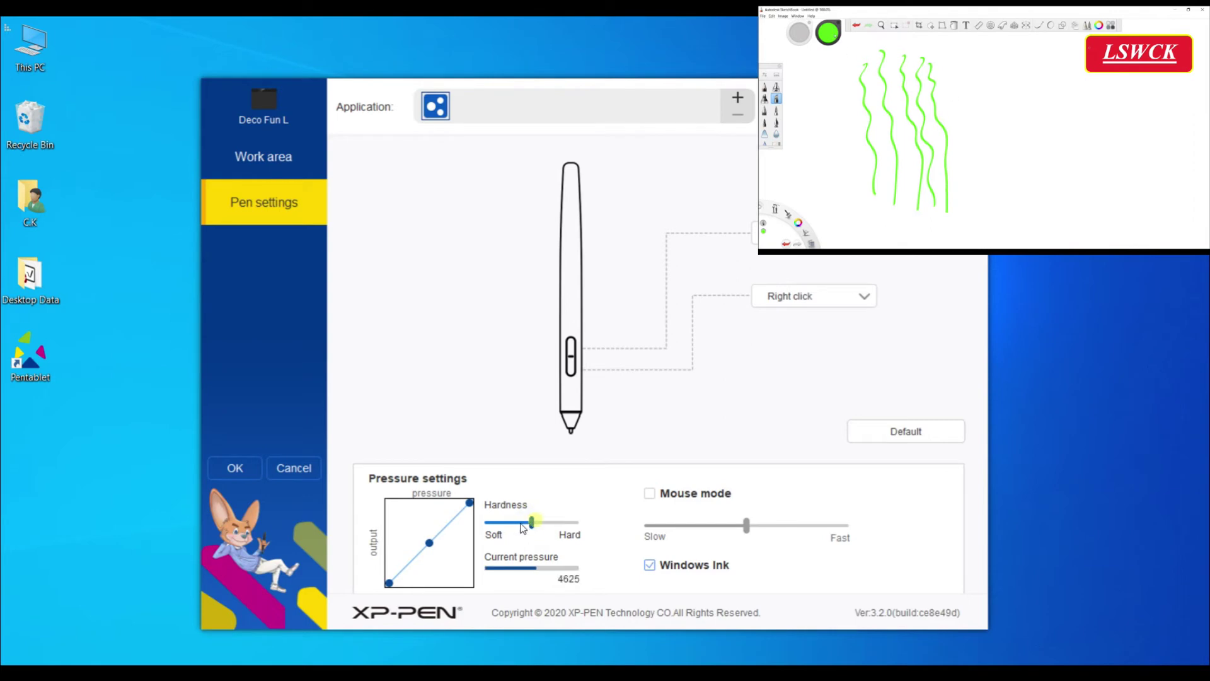
mouse_move(531, 522)
mouse_down()
mouse_move(517, 522)
mouse_move(573, 525)
mouse_move(498, 533)
mouse_move(534, 533)
mouse_up()
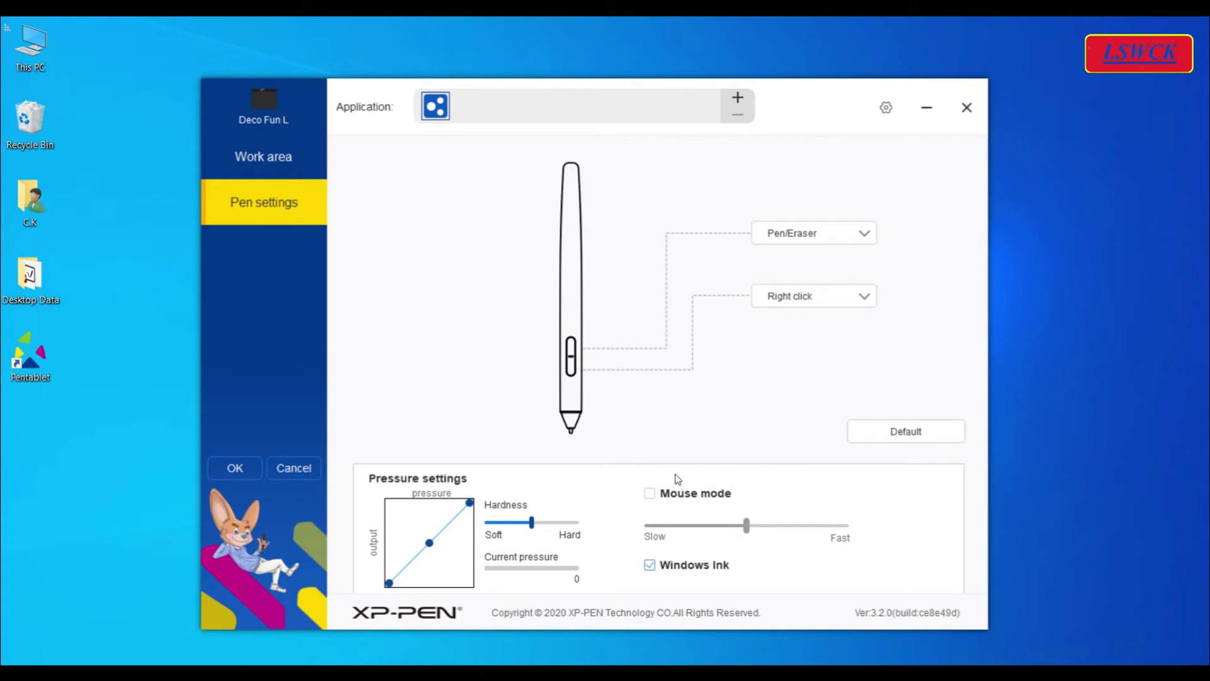
Step: Toggle Mouse mode and Windows Ink to demonstrate them, finishing with Mouse mode off and Windows Ink on
click(651, 497)
click(650, 564)
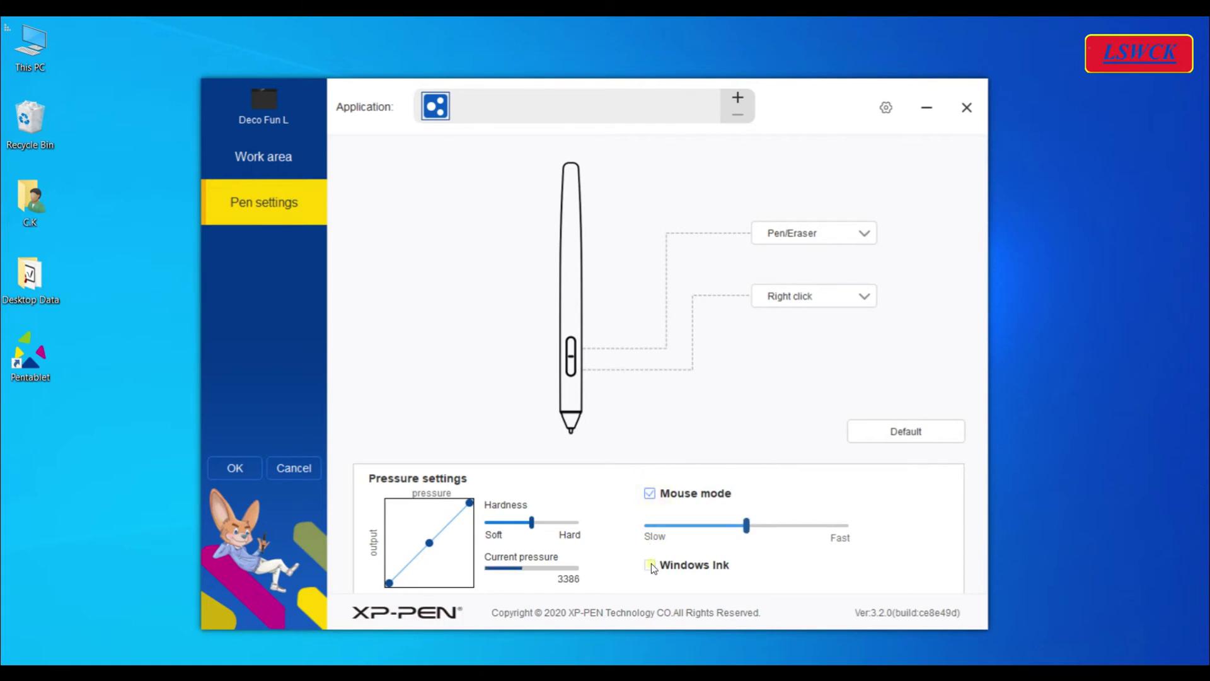
click(650, 493)
click(650, 564)
click(650, 564)
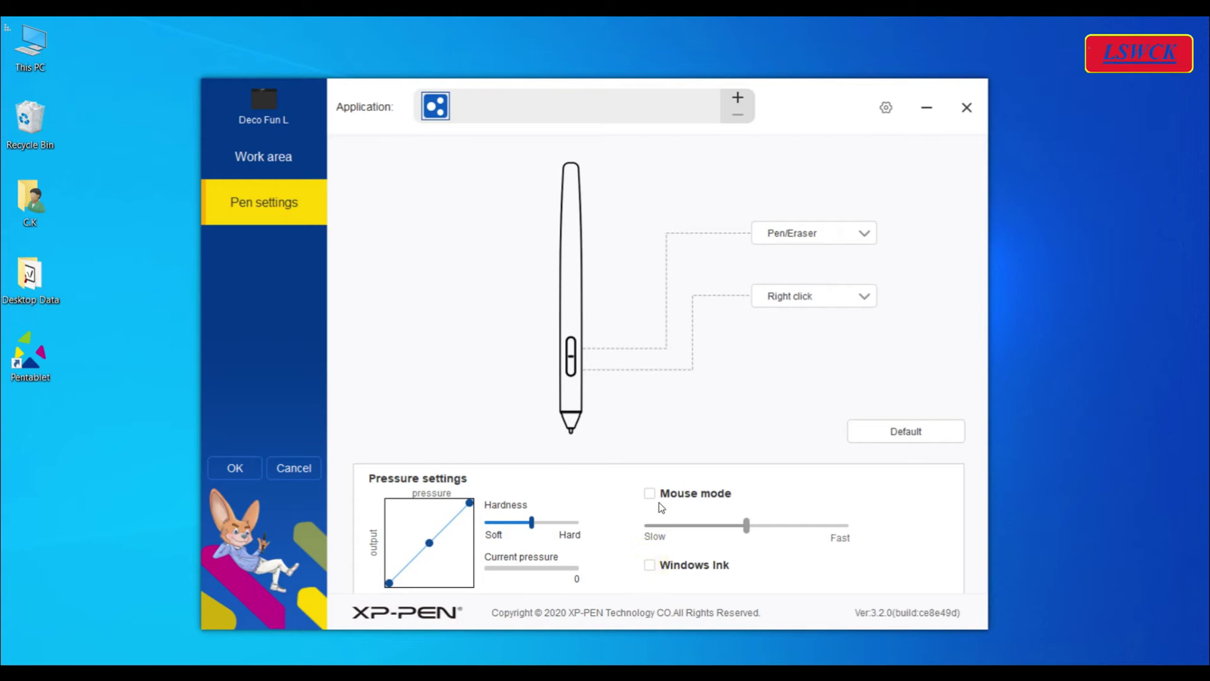
click(650, 565)
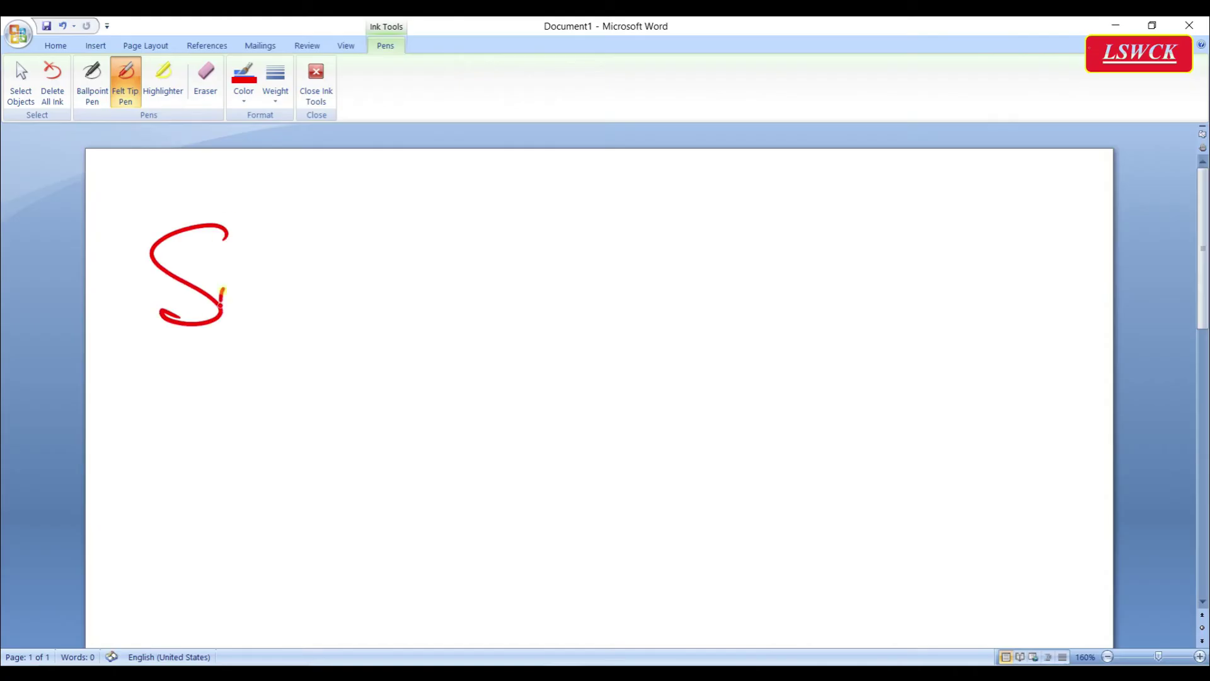
Step: Switch to Microsoft Word and handwrite on the blank page with the red felt tip pen
mouse_move(189, 297)
mouse_down()
mouse_move(378, 286)
mouse_move(568, 305)
mouse_move(908, 269)
mouse_move(337, 416)
mouse_move(725, 416)
mouse_up()
drag(340, 504, 621, 495)
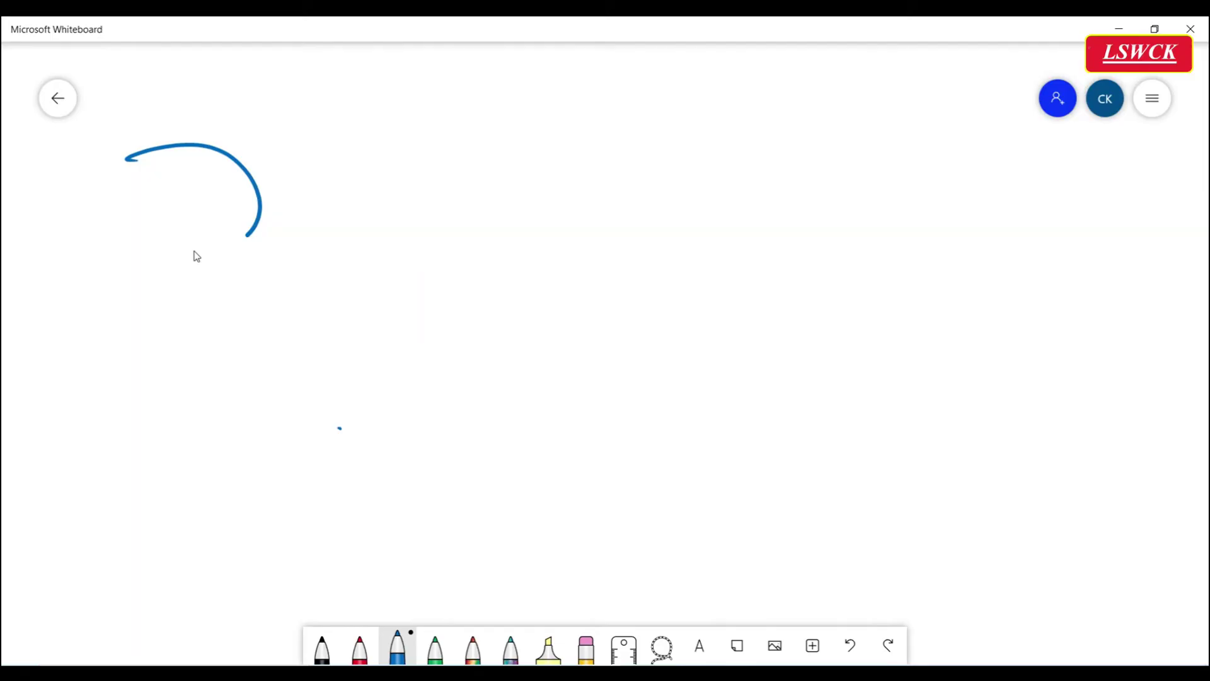
Step: Switch to Microsoft Whiteboard and handwrite across the empty board with the blue pen
drag(125, 221, 350, 189)
mouse_move(372, 233)
mouse_down()
mouse_move(621, 189)
mouse_move(1075, 201)
mouse_up()
mouse_move(325, 321)
mouse_down()
mouse_move(379, 359)
mouse_move(668, 347)
mouse_up()
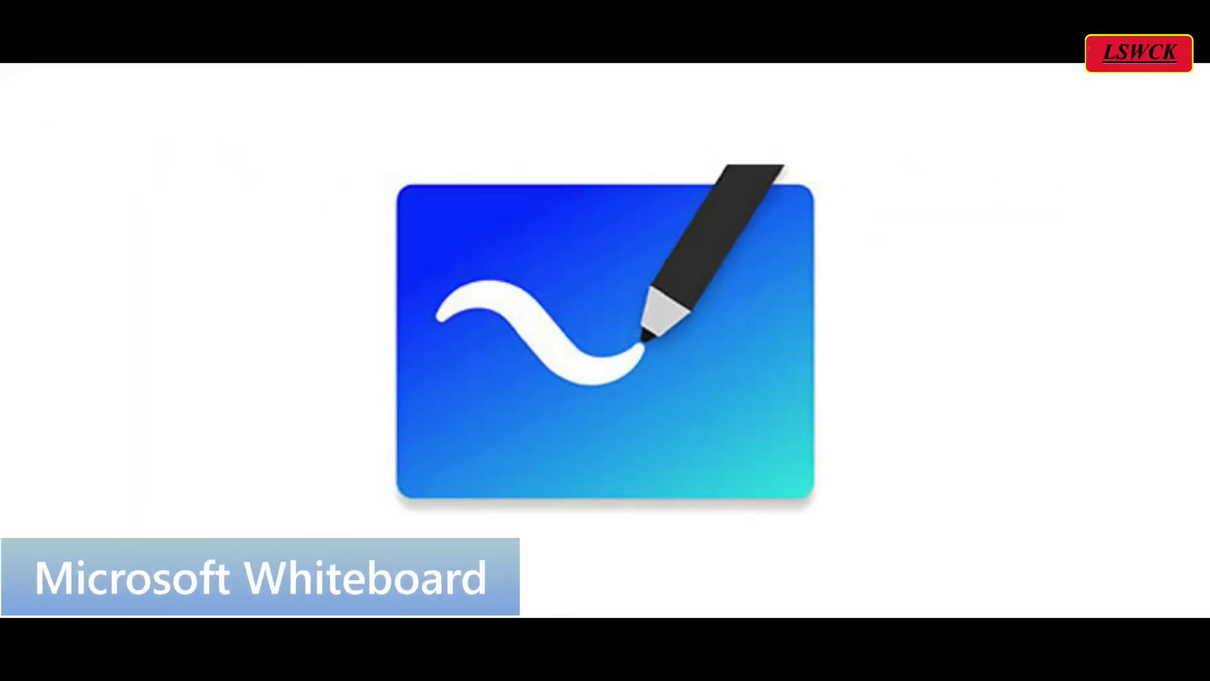